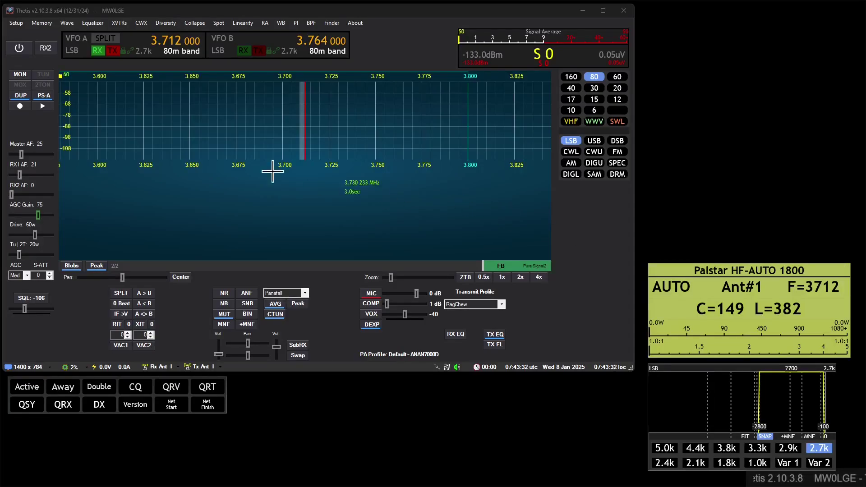
- Open the Database Manager
{"action": "left_click", "coordinate": [17, 23]}
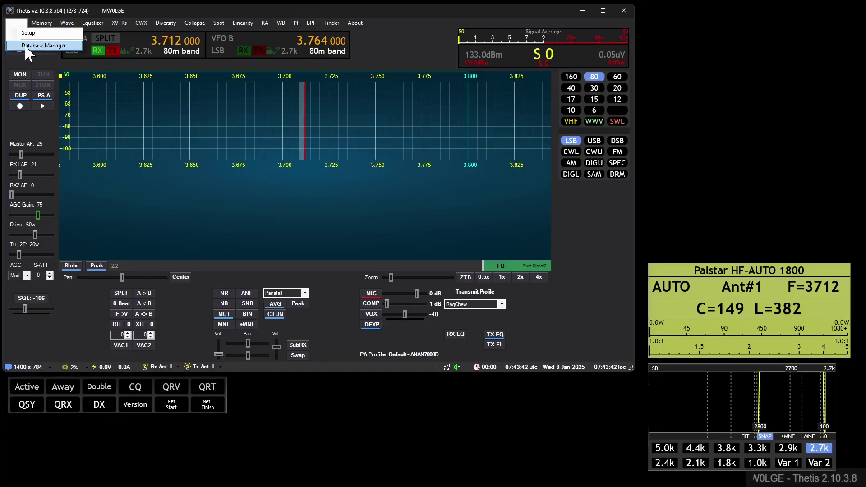
{"action": "left_click", "coordinate": [33, 45]}
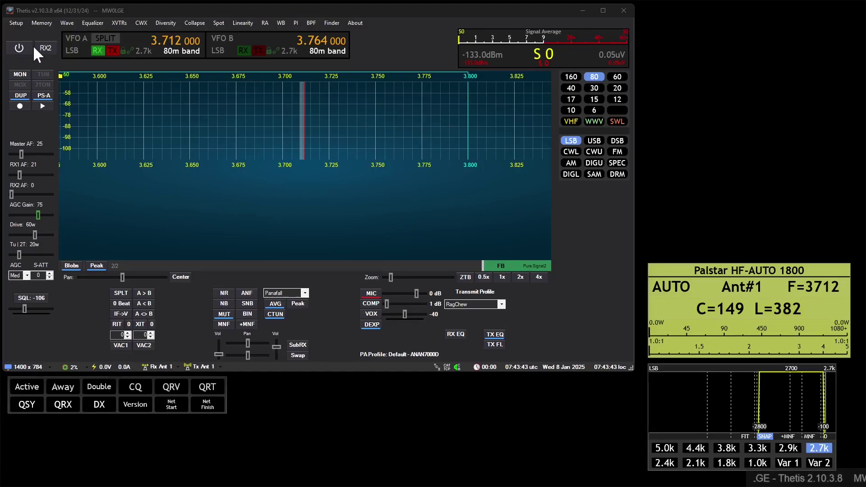
{"action": "left_click", "coordinate": [562, 49]}
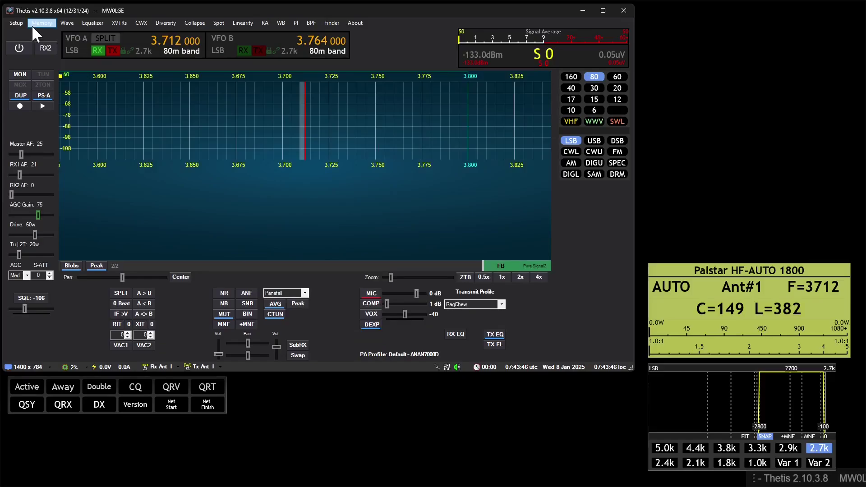
{"action": "left_click", "coordinate": [16, 23]}
{"action": "left_click", "coordinate": [55, 54]}
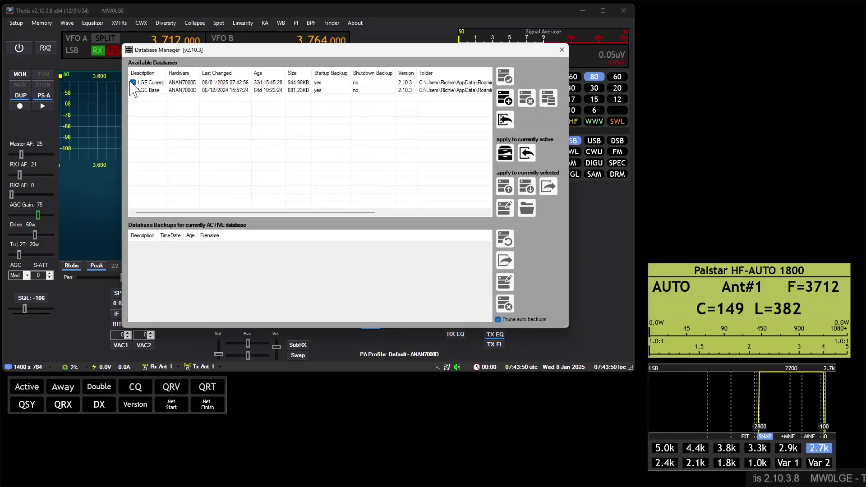
- Export the LGE Current database as an XML file to the BackupDB_Test_Video folder on Data (D:), keeping the suggested file name
{"action": "left_click", "coordinate": [219, 83]}
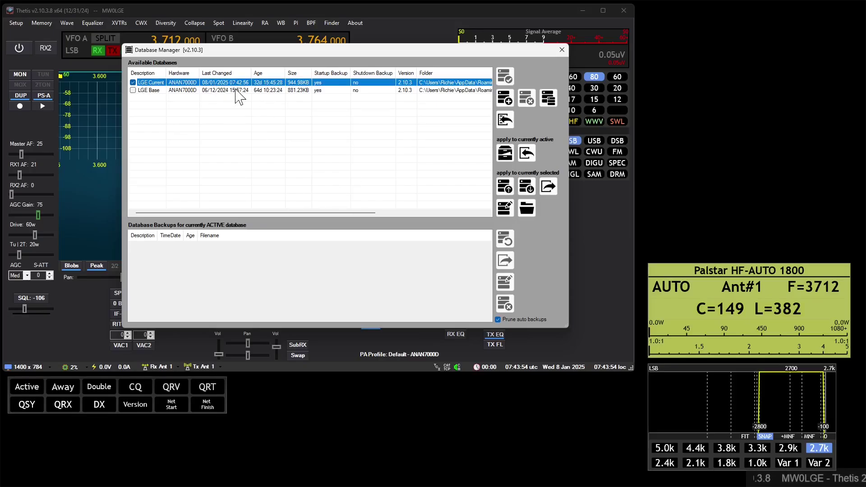
{"action": "left_click", "coordinate": [241, 90]}
{"action": "left_click", "coordinate": [238, 83]}
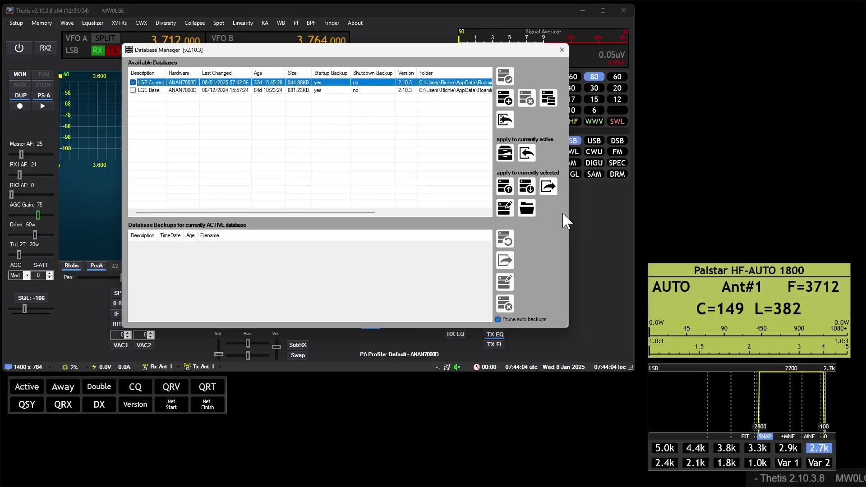
{"action": "left_click", "coordinate": [547, 184]}
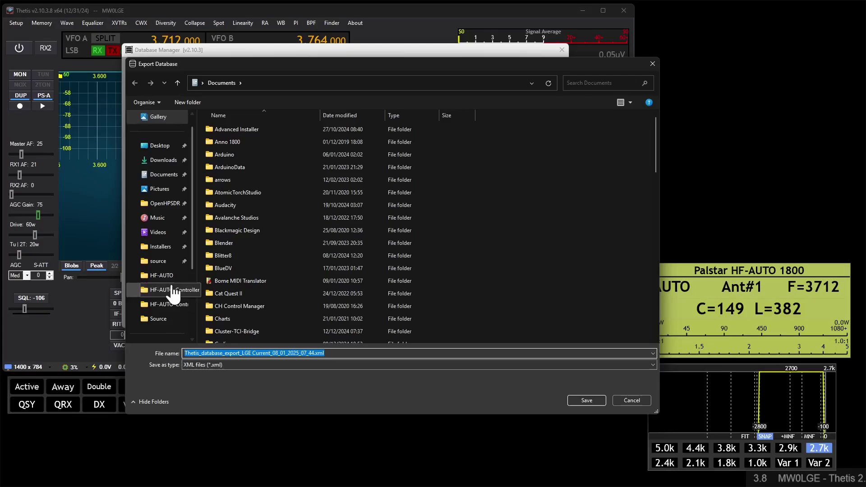
{"action": "scroll", "coordinate": [171, 289], "scroll_direction": "down", "scroll_amount": 3}
{"action": "left_click", "coordinate": [165, 276]}
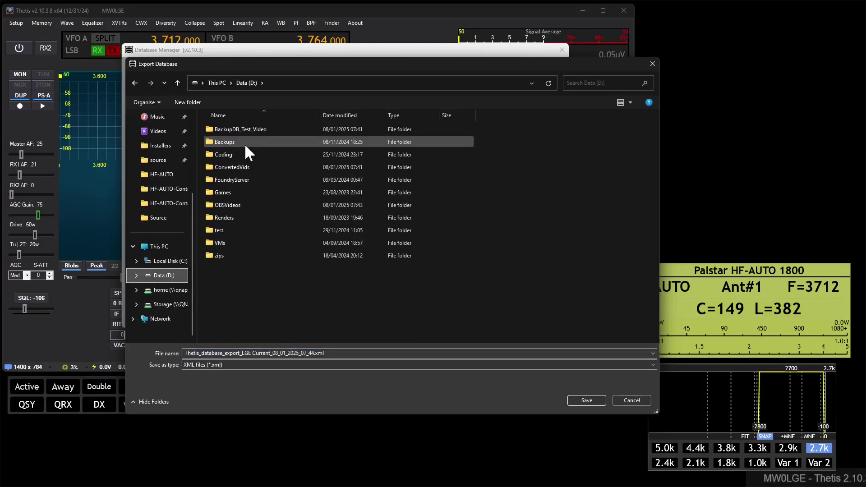
{"action": "double_click", "coordinate": [249, 130]}
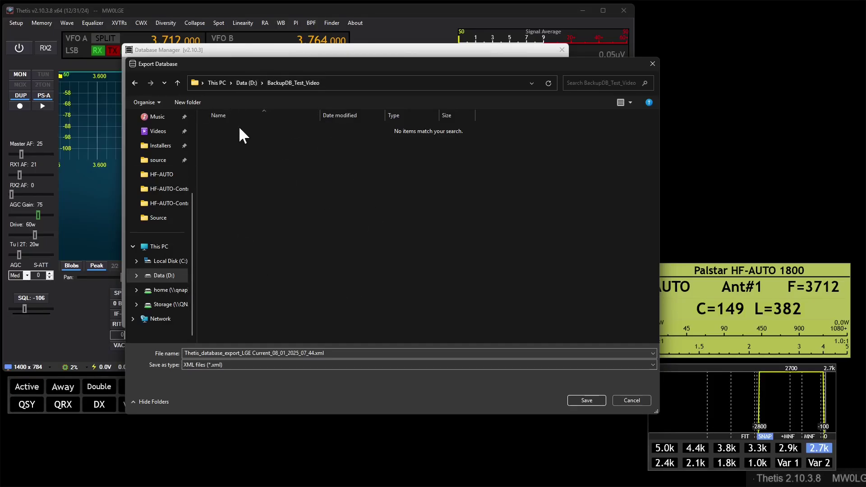
{"action": "left_click", "coordinate": [586, 400]}
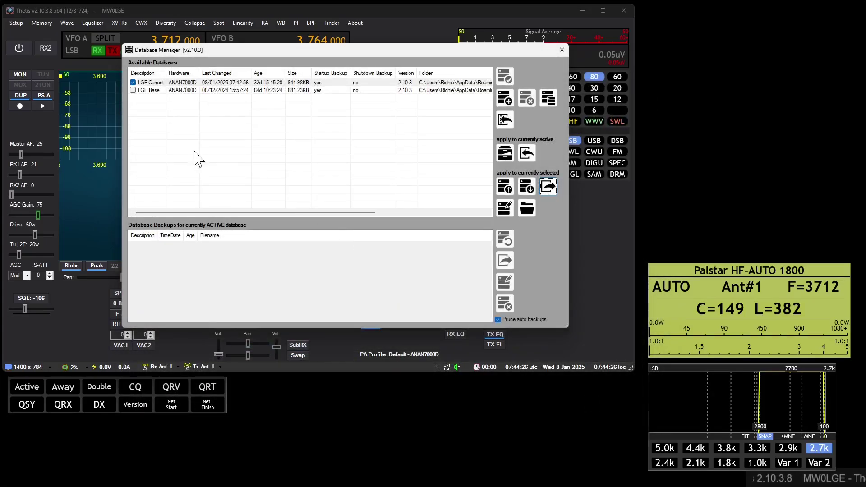
- Close the Database Manager and Thetis, and check the exported file in BackupDB_Test_Video on Data (D:) in File Explorer
{"action": "left_click", "coordinate": [561, 49]}
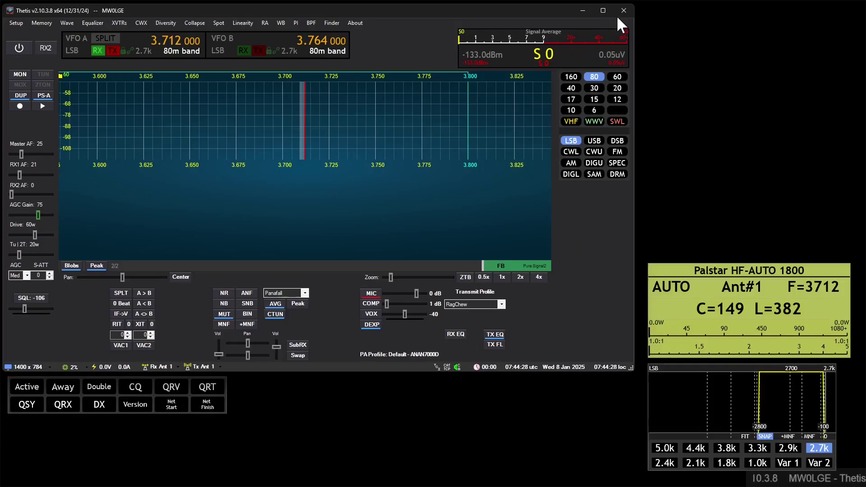
{"action": "left_click", "coordinate": [623, 11]}
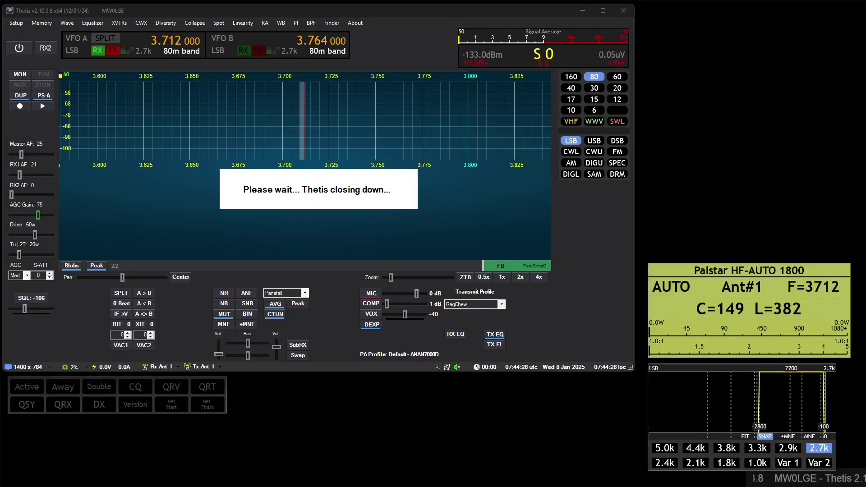
{"action": "key", "text": "super+e"}
{"action": "left_click", "coordinate": [151, 362]}
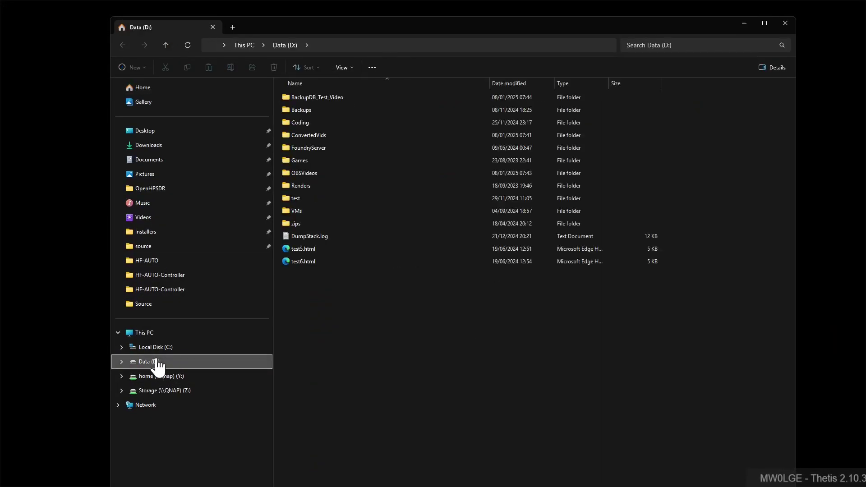
{"action": "double_click", "coordinate": [309, 96]}
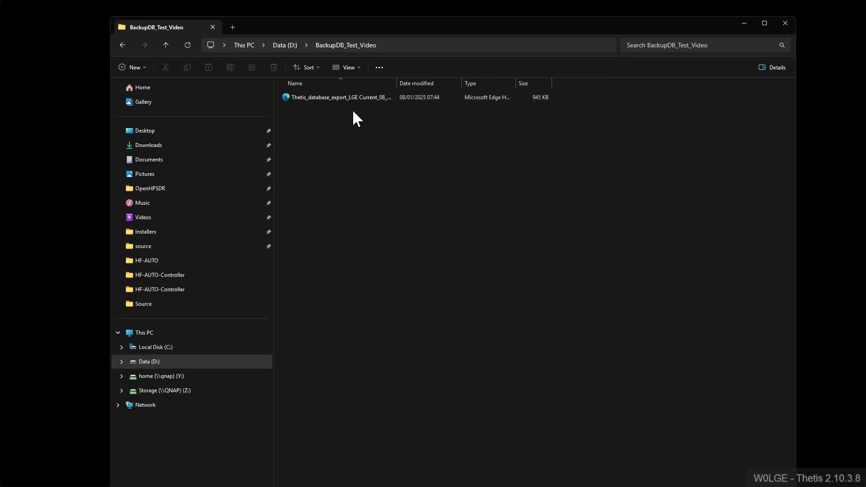
- Rename the DB folder inside OpenHPSDR's Thetis-x64 folder to OLDDB
{"action": "left_click", "coordinate": [161, 191]}
{"action": "double_click", "coordinate": [319, 144]}
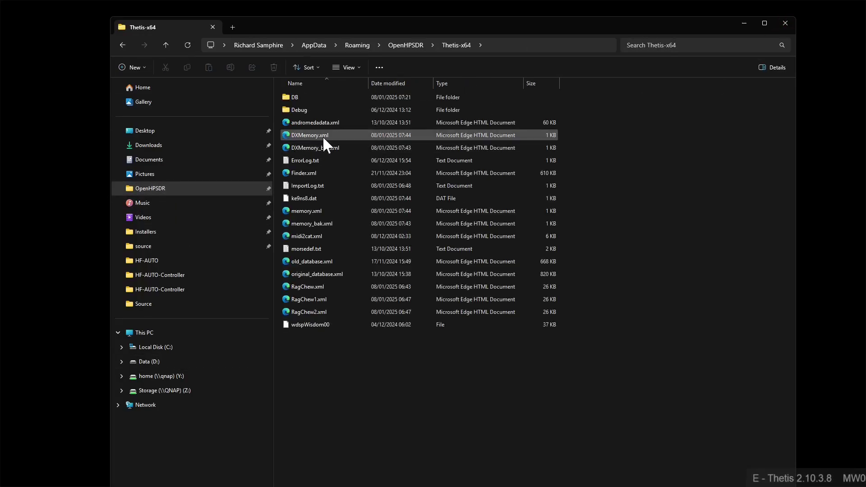
{"action": "left_click", "coordinate": [310, 96]}
{"action": "key", "text": "F2"}
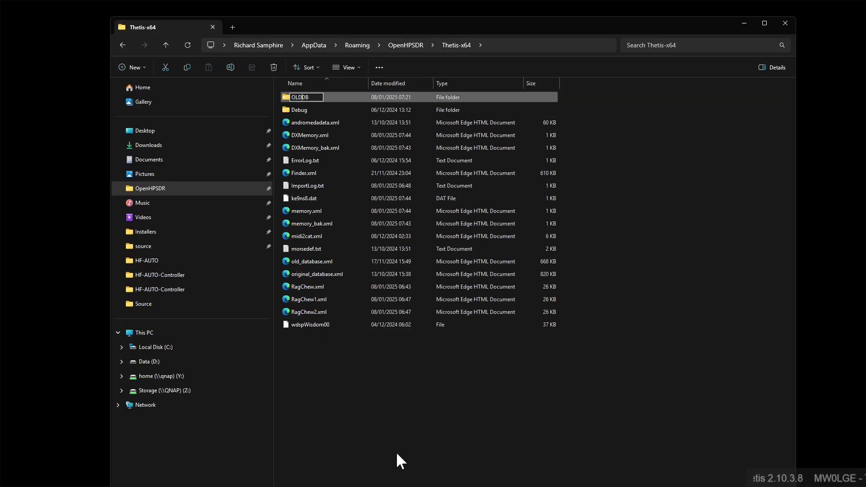
{"action": "key", "text": "Return"}
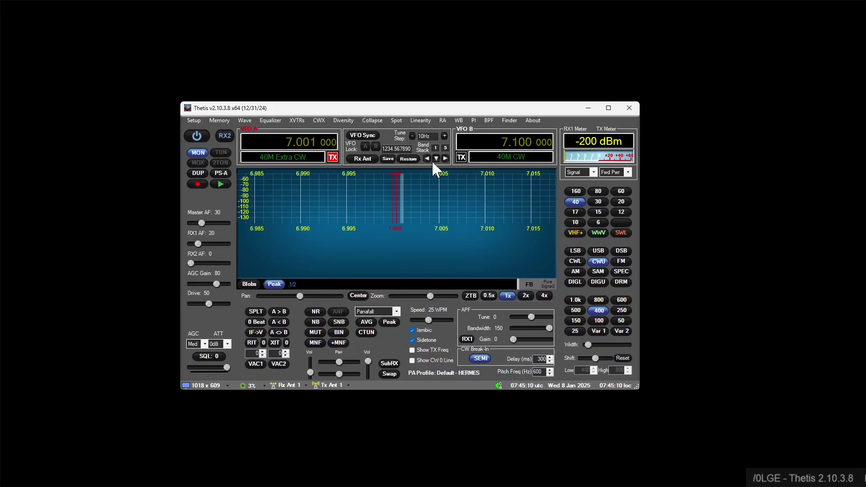
- Open the Database Manager in the restarted Thetis and widen its window to reveal the Folder column
{"action": "left_click", "coordinate": [194, 121]}
{"action": "left_click", "coordinate": [224, 140]}
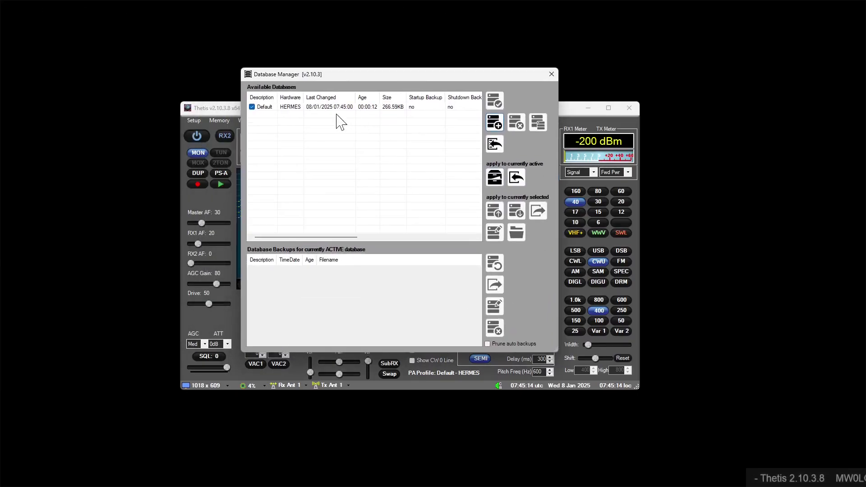
{"action": "left_click_drag", "start_coordinate": [559, 141], "coordinate": [725, 156]}
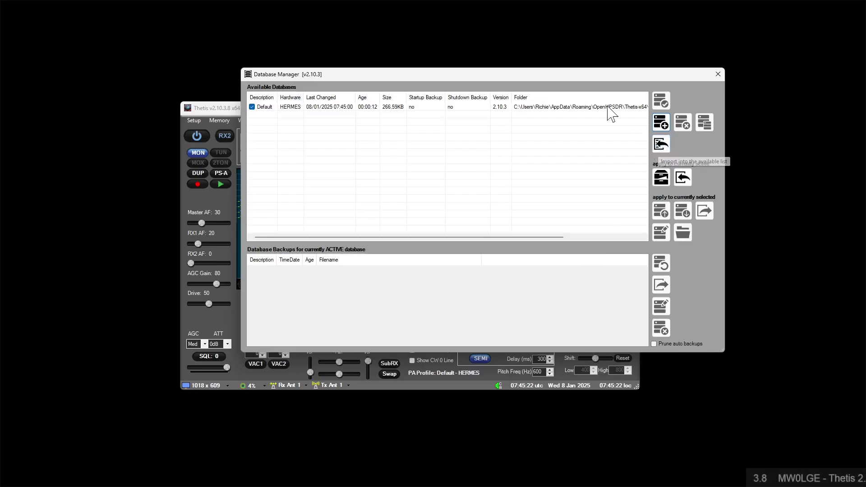
{"action": "left_click_drag", "start_coordinate": [476, 75], "coordinate": [463, 91]}
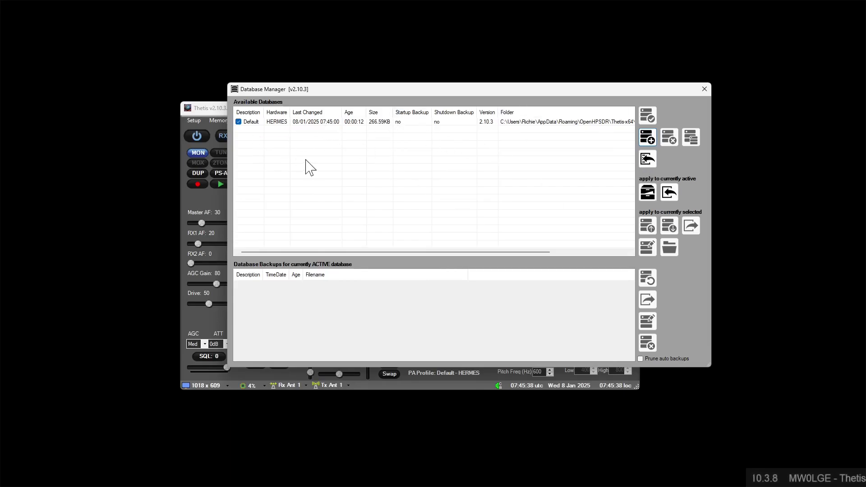
- Import the exported LGE Current XML file from BackupDB_Test_Video into the available databases with the description "recovered"
{"action": "left_click", "coordinate": [648, 159]}
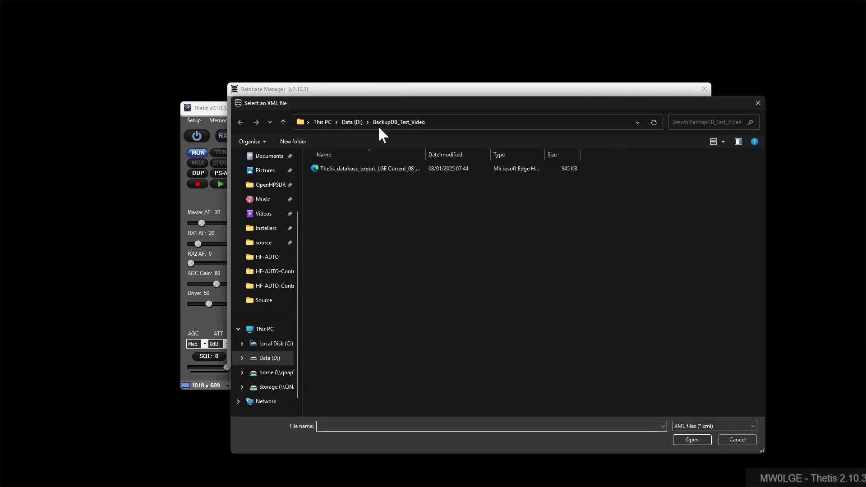
{"action": "left_click", "coordinate": [347, 122]}
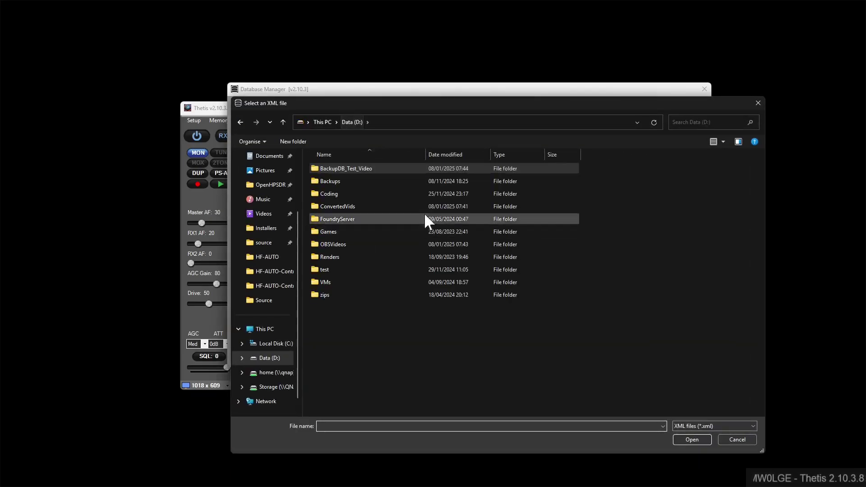
{"action": "double_click", "coordinate": [358, 168]}
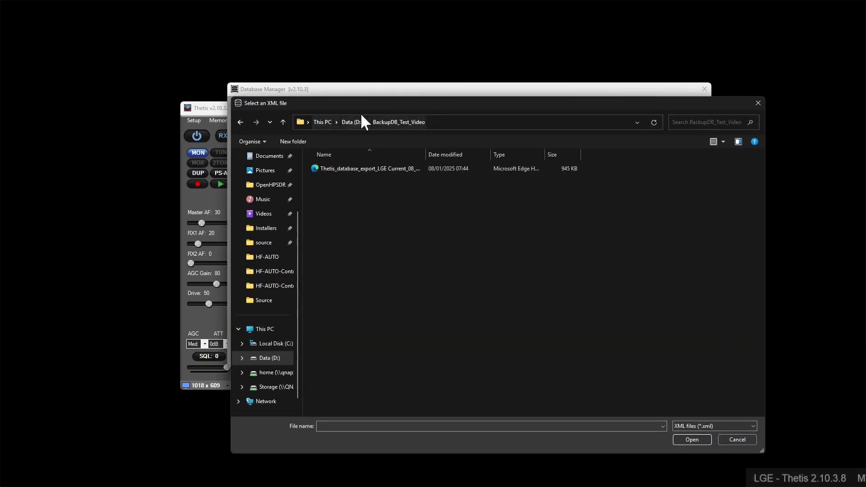
{"action": "left_click_drag", "start_coordinate": [477, 104], "coordinate": [501, 68]}
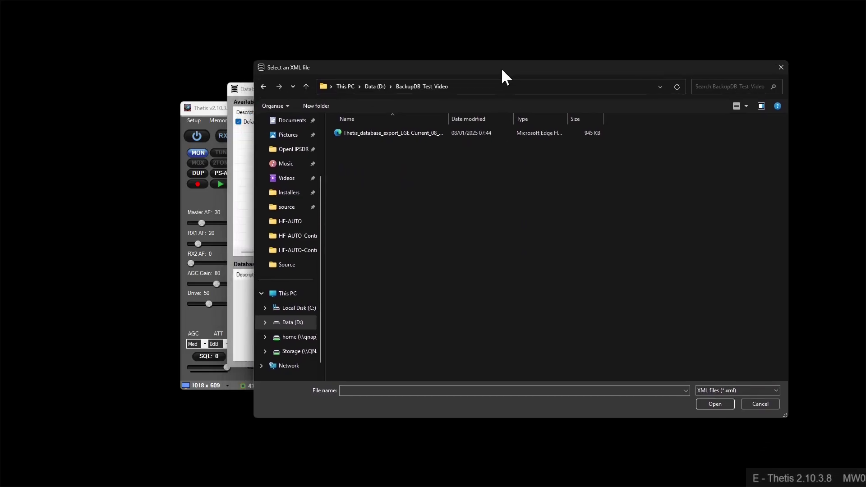
{"action": "left_click", "coordinate": [402, 132]}
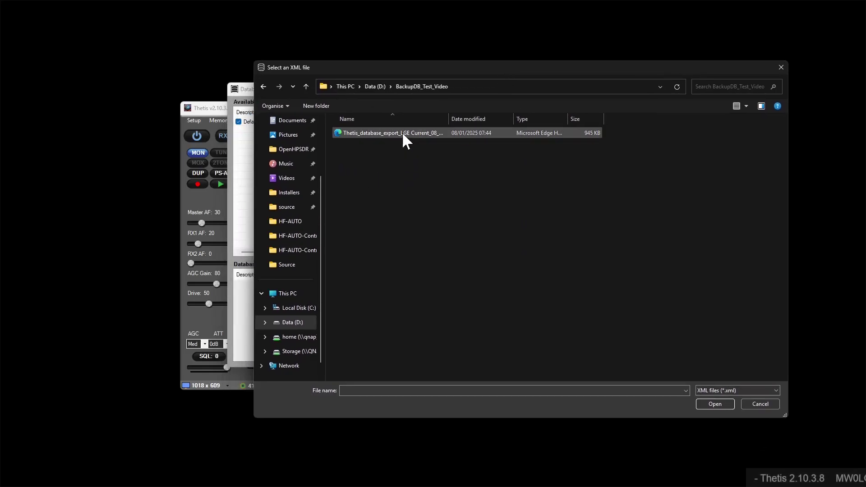
{"action": "left_click", "coordinate": [706, 408]}
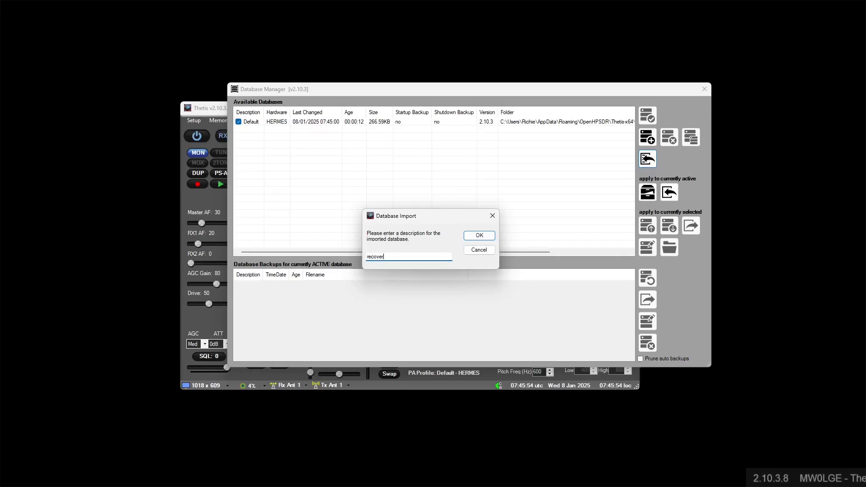
{"action": "type", "text": "recovered"}
{"action": "key", "text": "Return"}
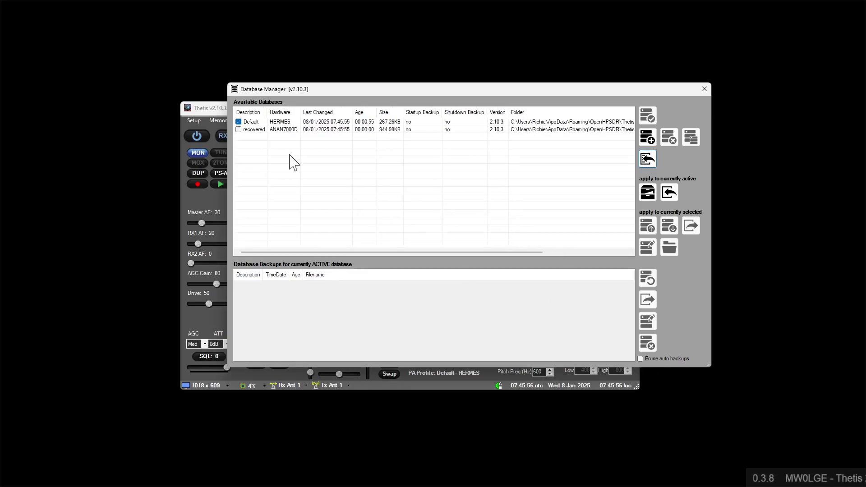
- Make the recovered database active and accept the Thetis restart
{"action": "left_click", "coordinate": [272, 130]}
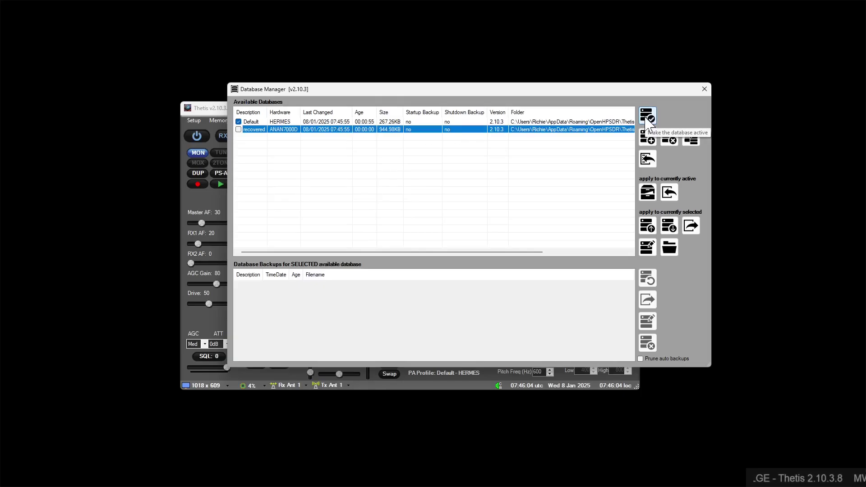
{"action": "left_click", "coordinate": [646, 117]}
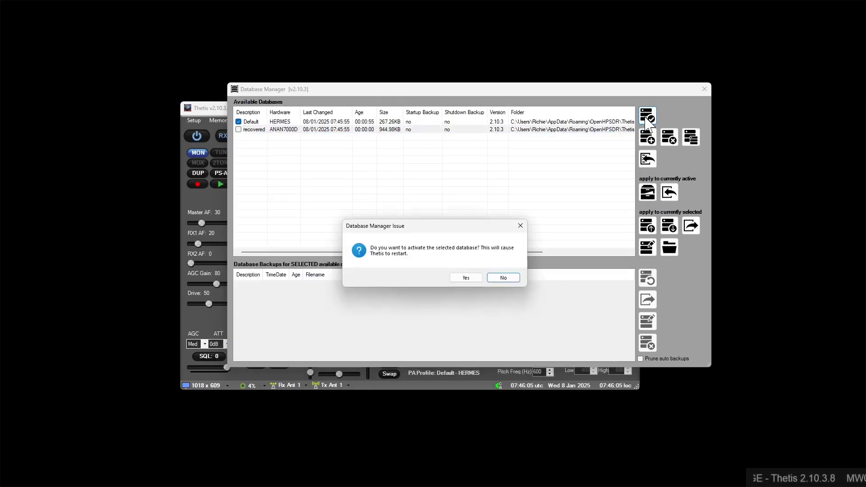
{"action": "left_click", "coordinate": [463, 276]}
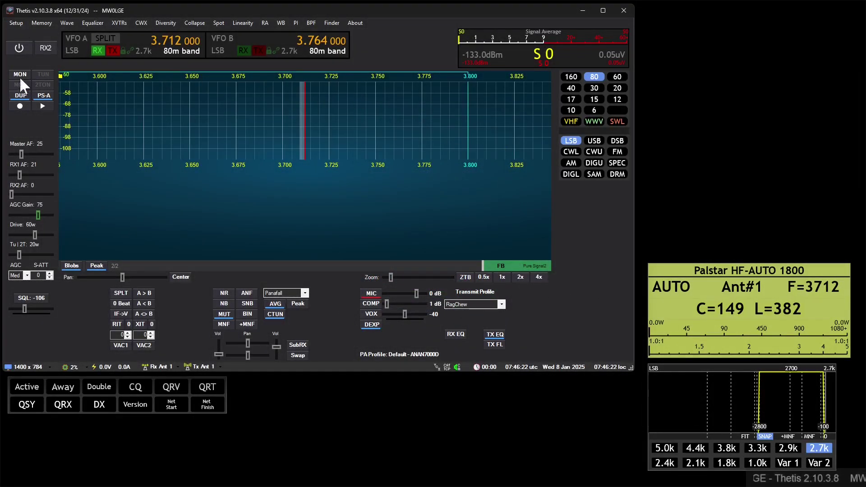
- Reopen the Database Manager and examine the backup settings of the recovered and Default databases
{"action": "left_click", "coordinate": [14, 22]}
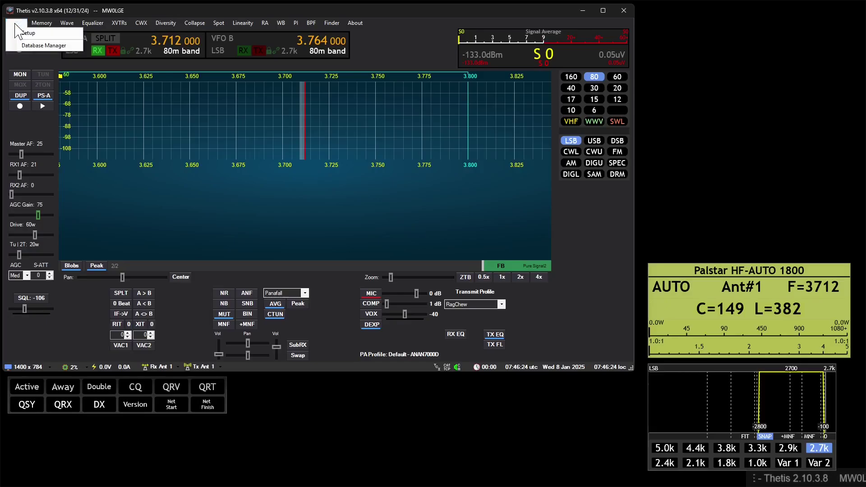
{"action": "left_click", "coordinate": [43, 46]}
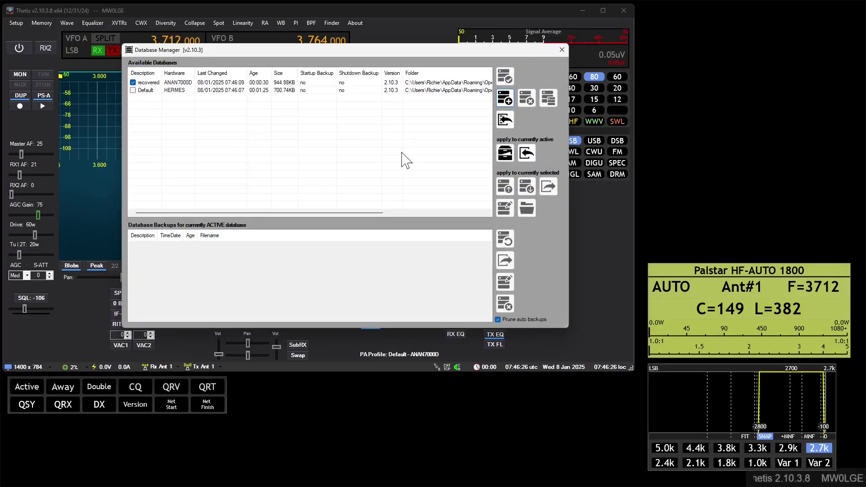
{"action": "left_click", "coordinate": [298, 82]}
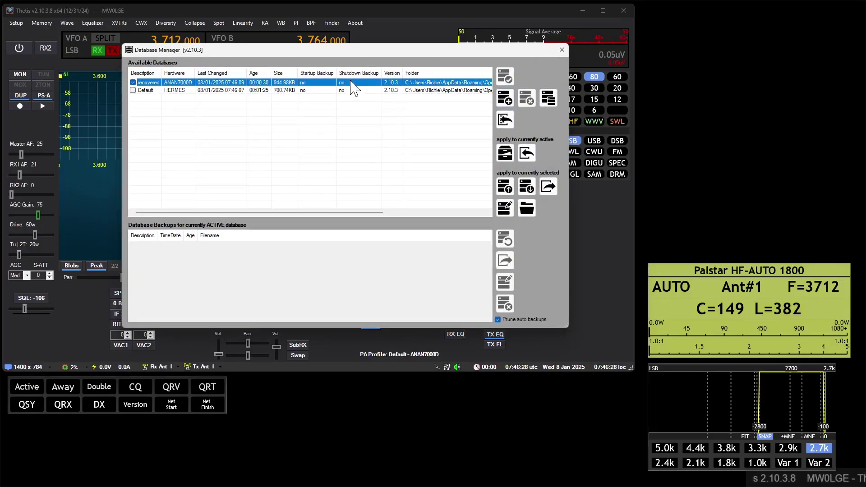
{"action": "left_click", "coordinate": [307, 84]}
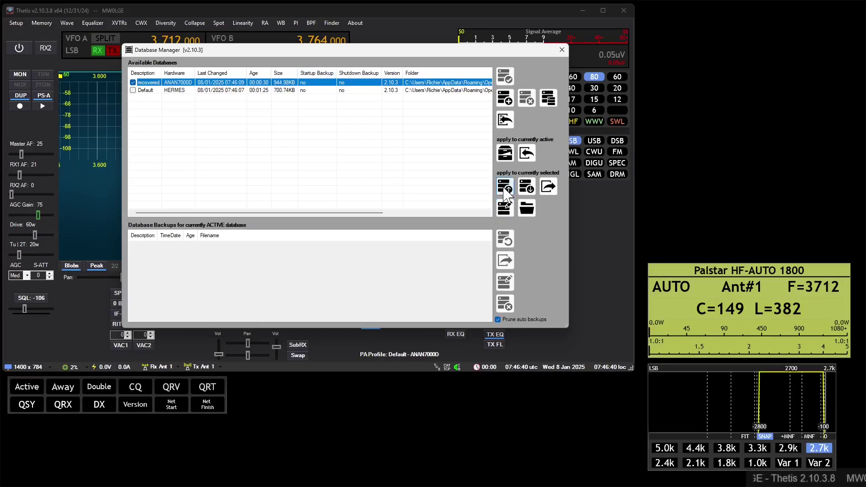
{"action": "left_click", "coordinate": [309, 90]}
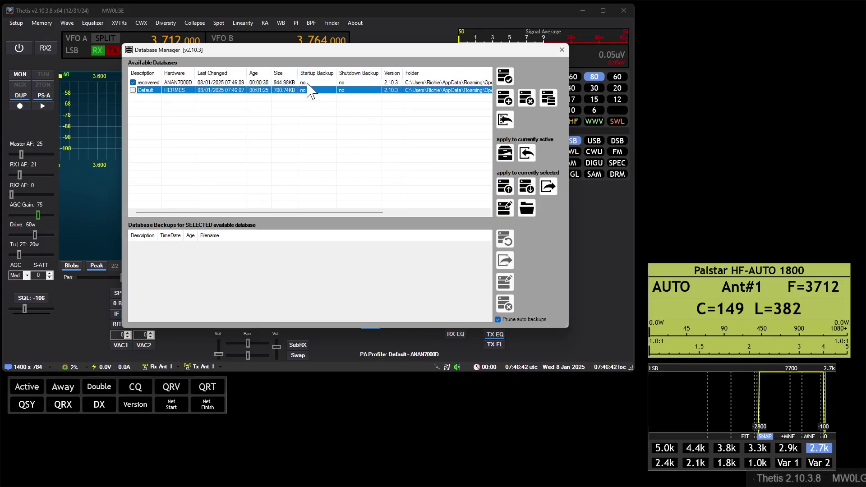
- Enable startup backup for the recovered database and compare its backup list with that of the Default database
{"action": "left_click", "coordinate": [316, 82]}
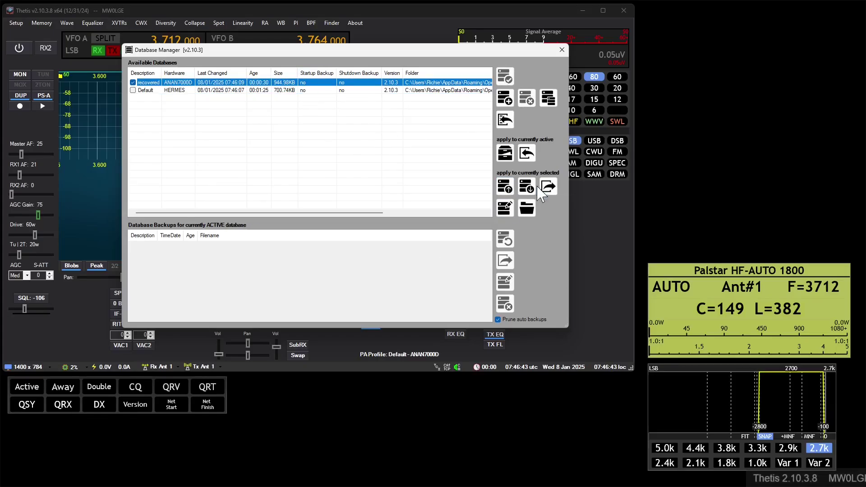
{"action": "left_click", "coordinate": [508, 186]}
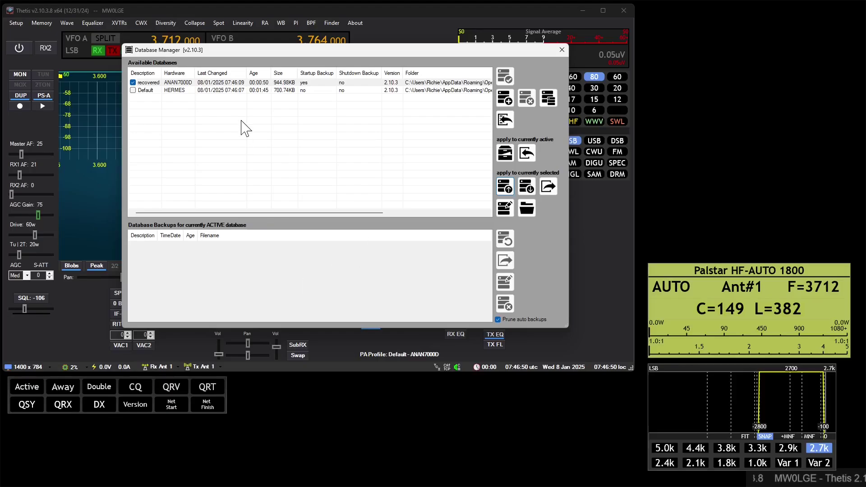
{"action": "left_click", "coordinate": [259, 91]}
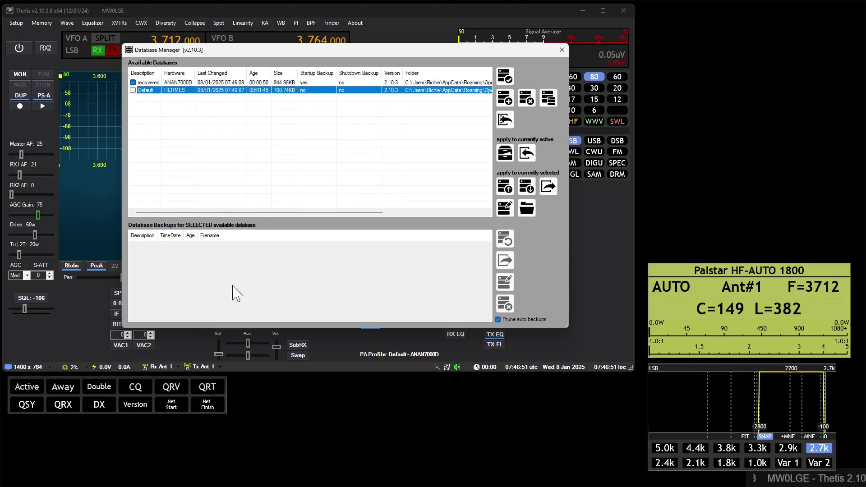
{"action": "left_click", "coordinate": [240, 82]}
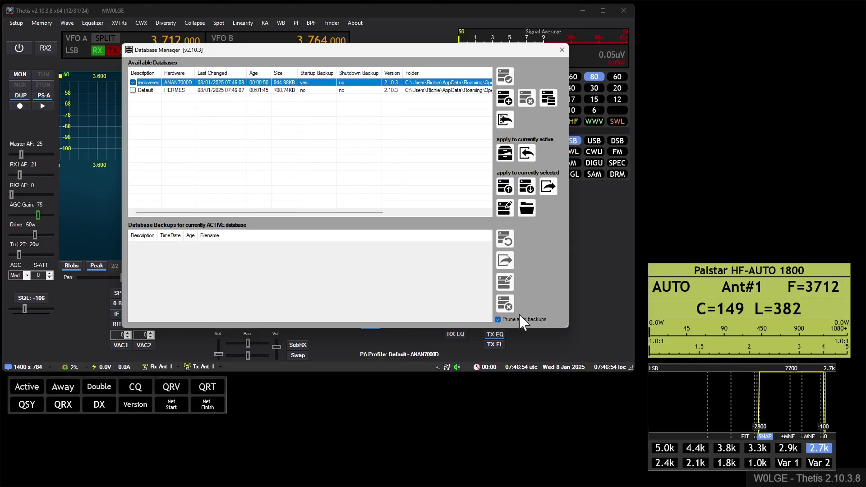
{"action": "mouse_move", "coordinate": [506, 320]}
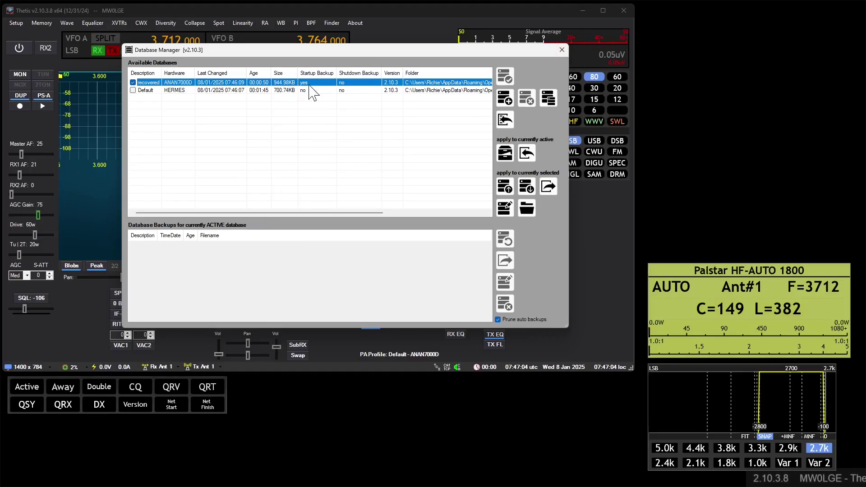
- Restart Thetis and reopen the Database Manager to check the backups of the Default and recovered databases
{"action": "left_click", "coordinate": [557, 50]}
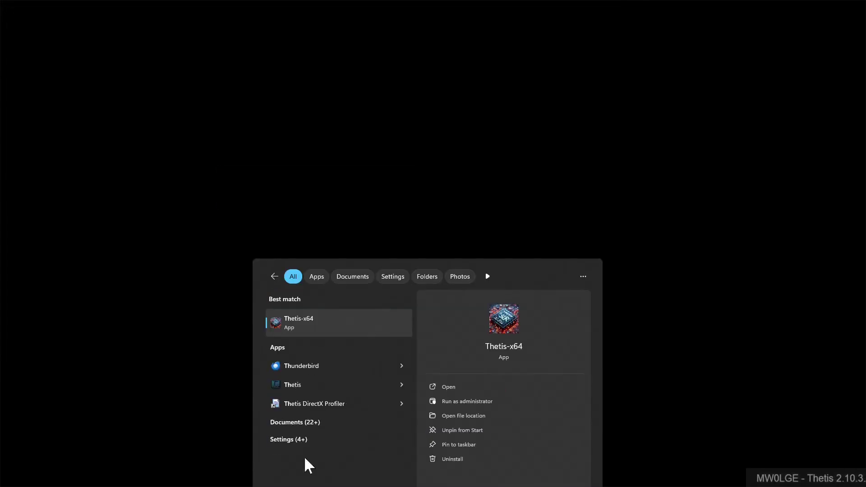
{"action": "left_click", "coordinate": [303, 330]}
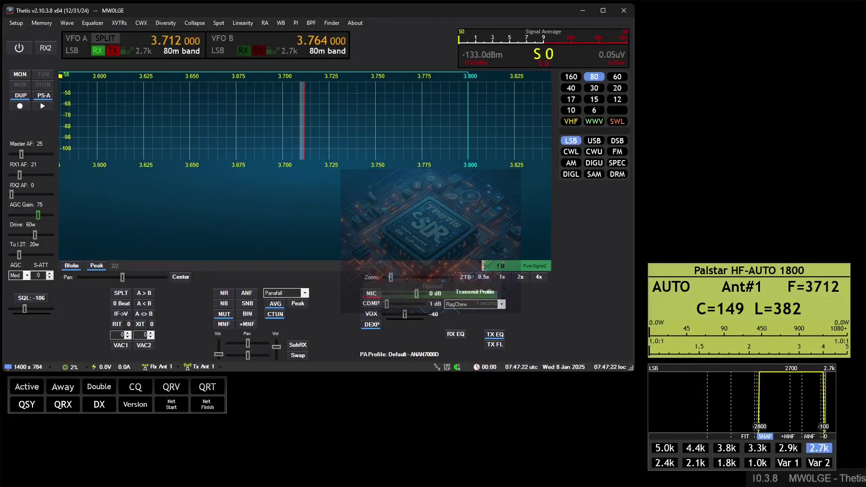
{"action": "left_click", "coordinate": [16, 23]}
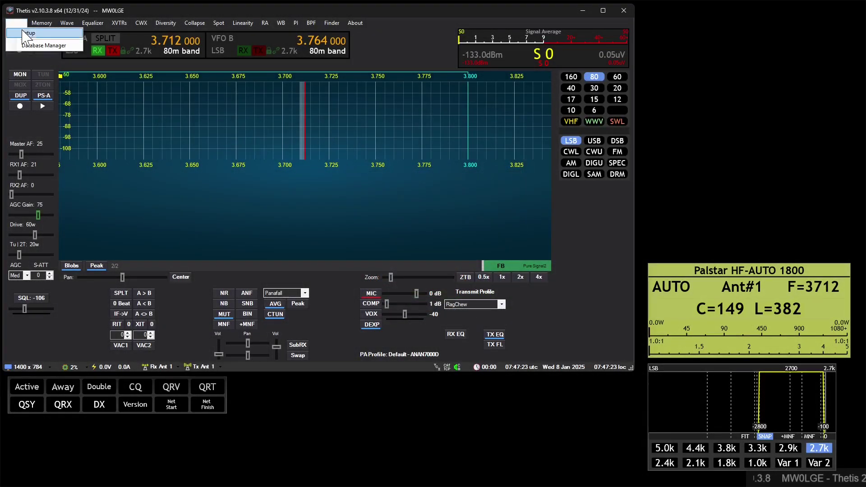
{"action": "left_click", "coordinate": [23, 45]}
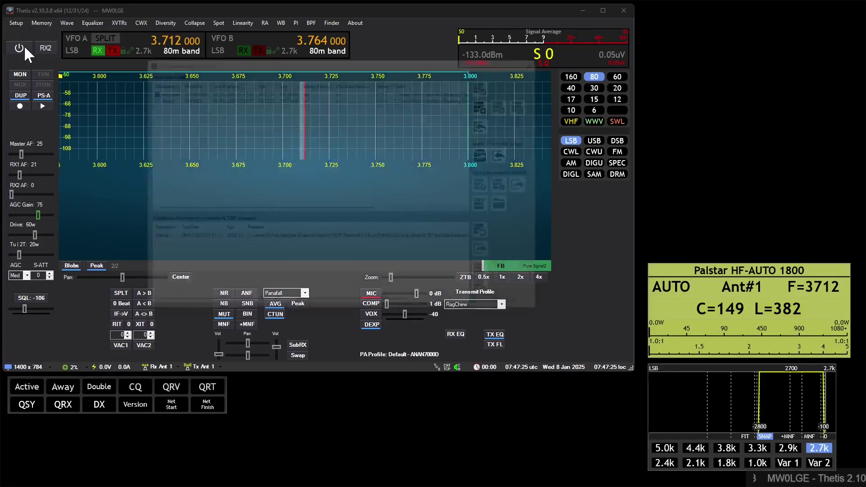
{"action": "left_click", "coordinate": [244, 90]}
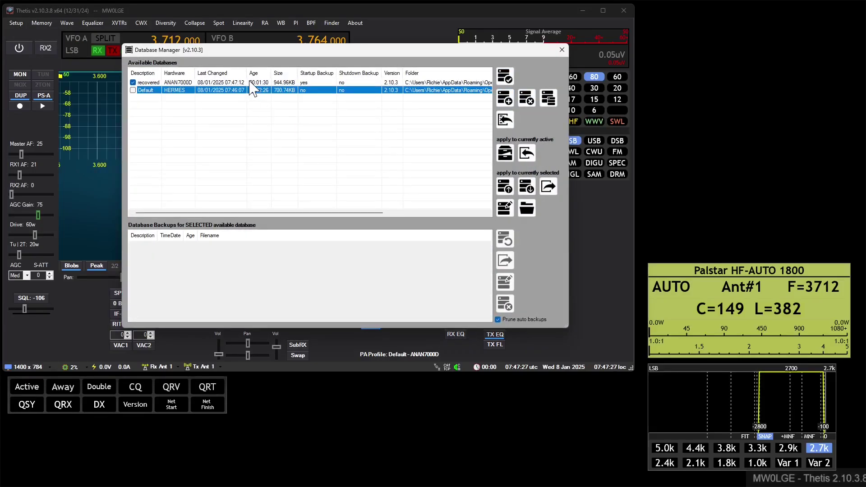
{"action": "left_click", "coordinate": [250, 83]}
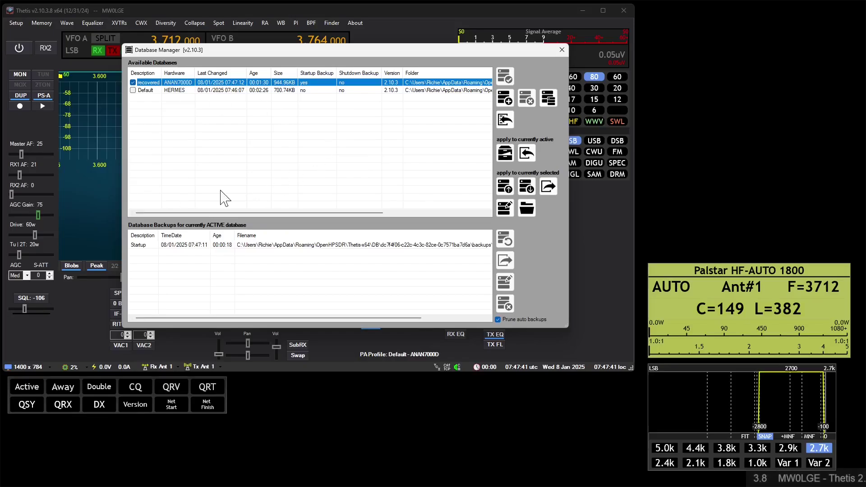
- Close and relaunch Thetis once more to generate another startup backup, and bring up the Database Manager
{"action": "left_click", "coordinate": [562, 50]}
{"action": "left_click", "coordinate": [624, 11]}
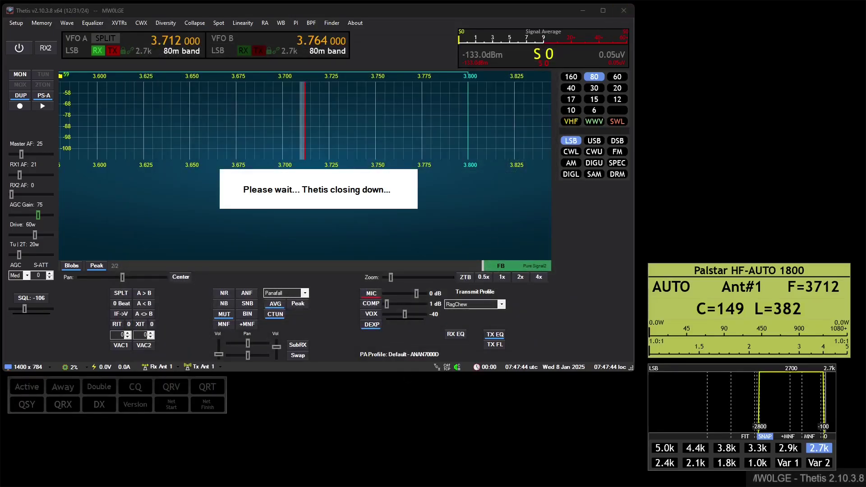
{"action": "key", "text": "super"}
{"action": "type", "text": "thetis"}
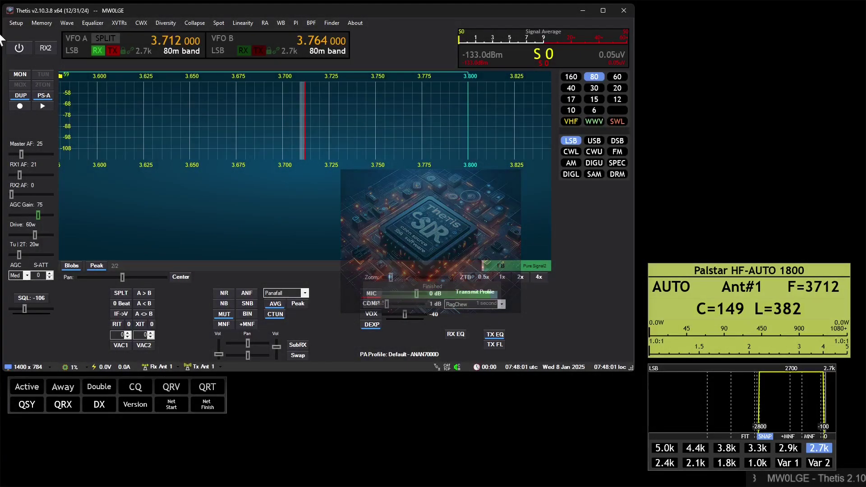
{"action": "left_click", "coordinate": [17, 22]}
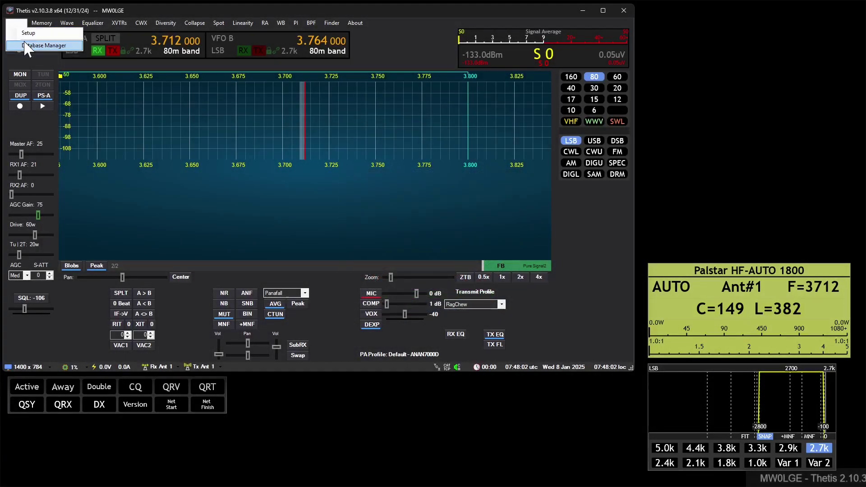
{"action": "left_click", "coordinate": [25, 45]}
- Examine the startup backups of the recovered database and compare them with the backup list of the Default database
{"action": "left_click", "coordinate": [258, 252]}
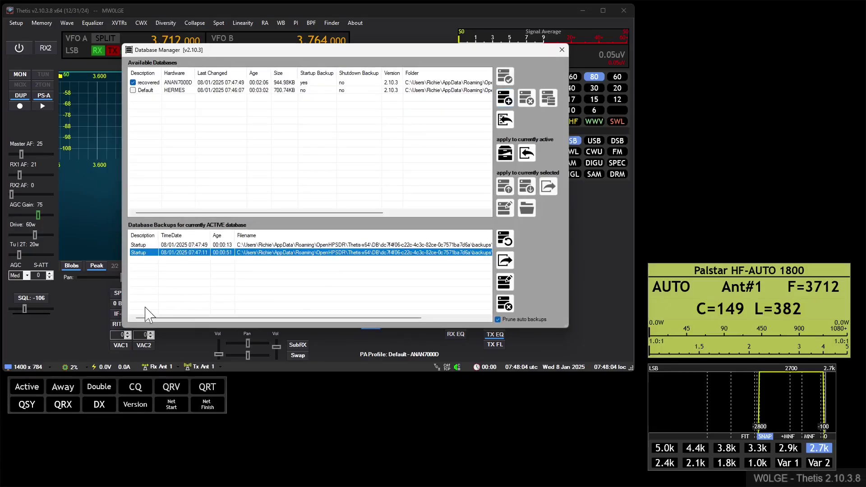
{"action": "left_click", "coordinate": [250, 245]}
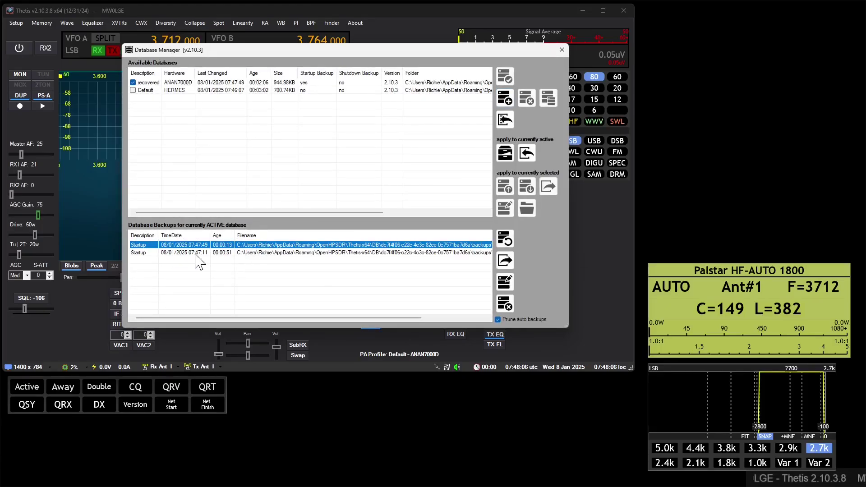
{"action": "left_click", "coordinate": [229, 254]}
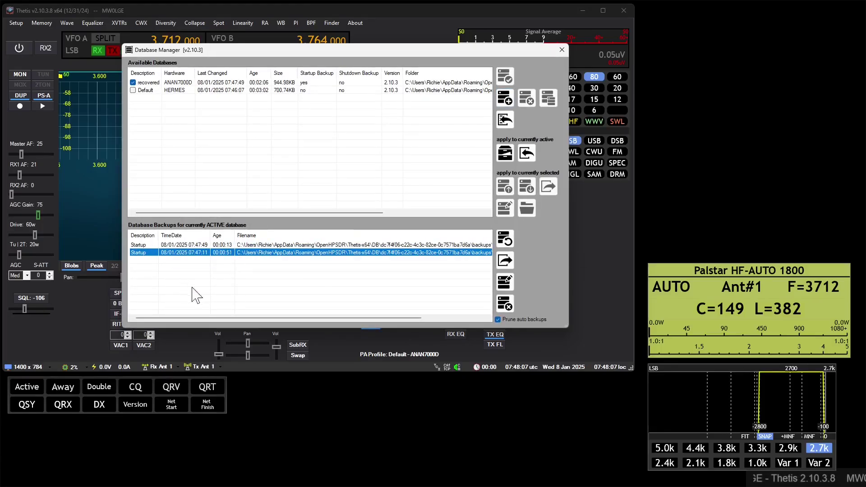
{"action": "left_click", "coordinate": [232, 245]}
{"action": "left_click", "coordinate": [230, 253]}
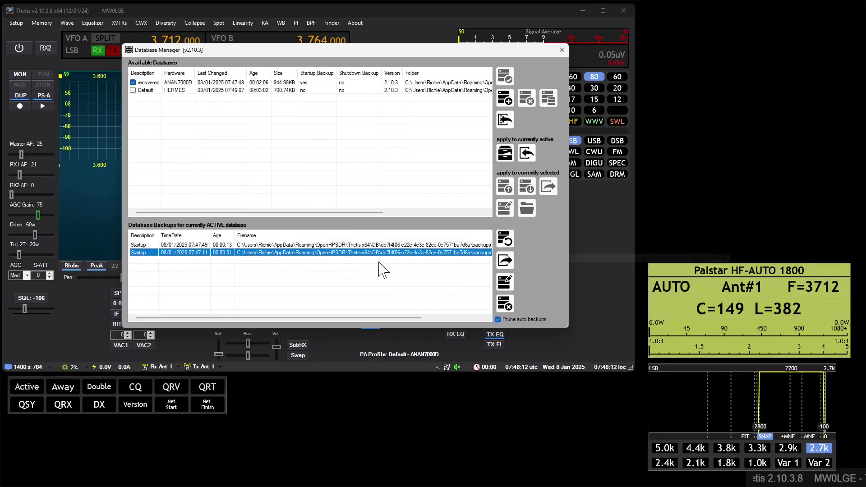
{"action": "left_click", "coordinate": [279, 83]}
{"action": "left_click", "coordinate": [279, 90]}
{"action": "left_click", "coordinate": [280, 83]}
{"action": "left_click", "coordinate": [281, 90]}
{"action": "left_click", "coordinate": [280, 83]}
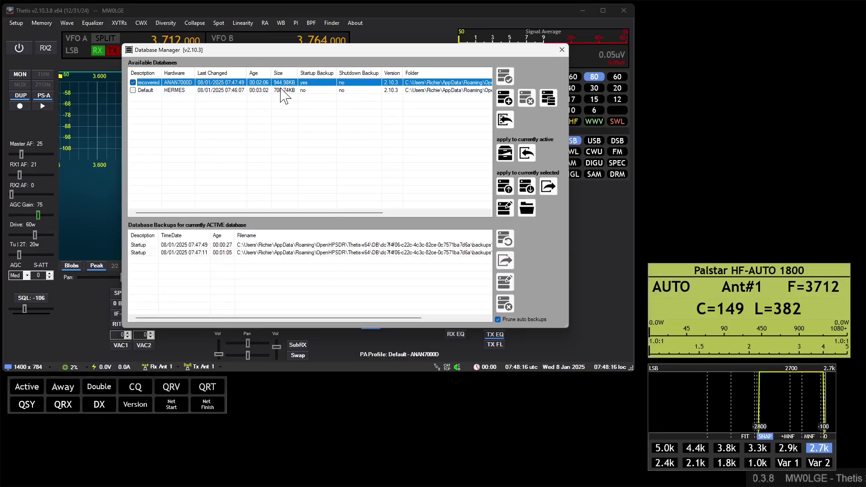
{"action": "left_click", "coordinate": [280, 90]}
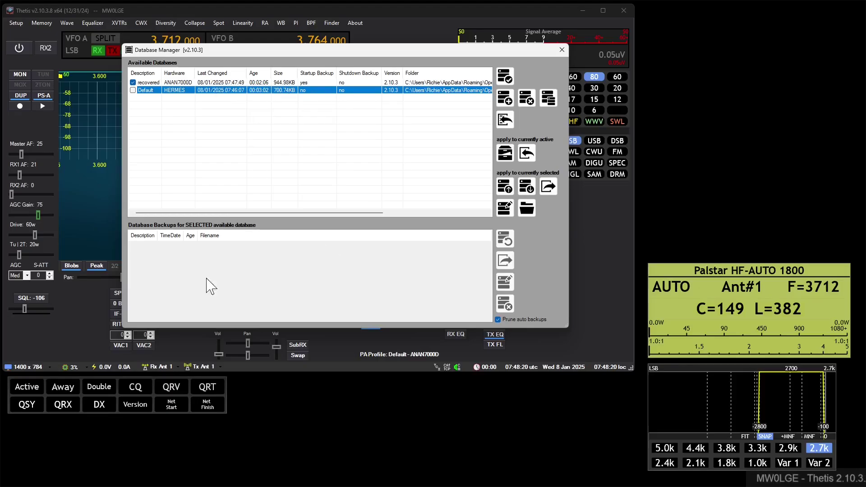
{"action": "left_click", "coordinate": [274, 83]}
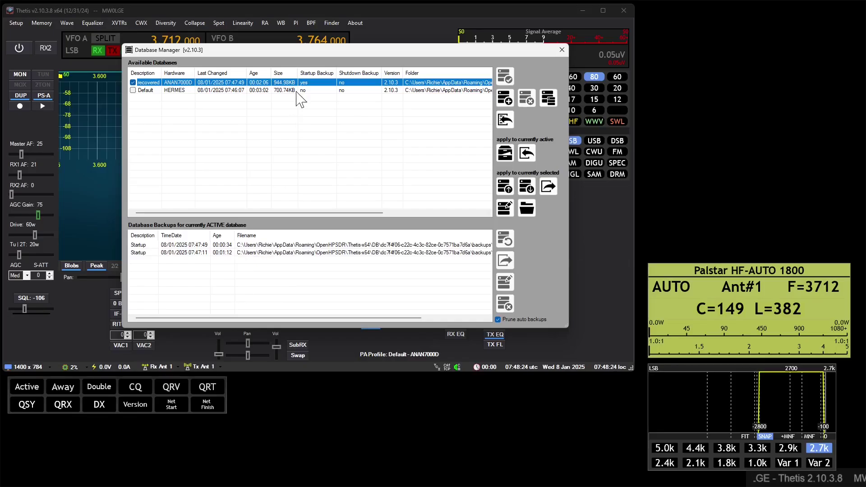
- Make the older startup backup of the recovered database available as a database with the description "OG_TEST"
{"action": "left_click", "coordinate": [222, 253]}
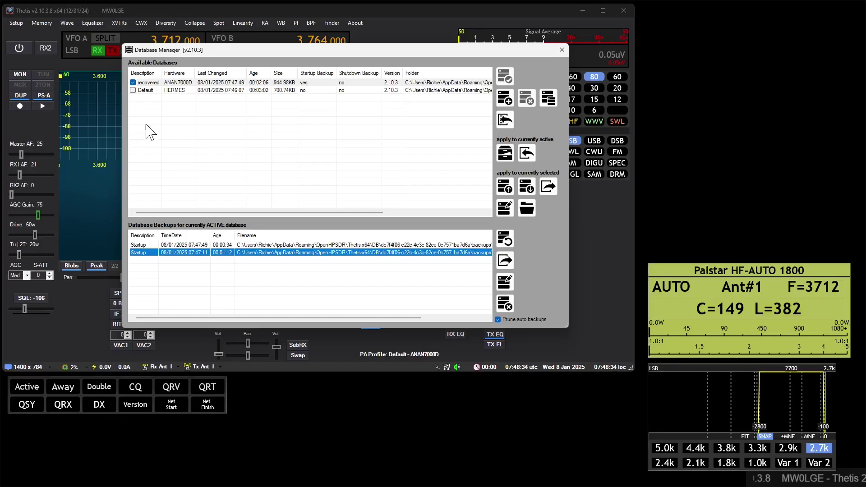
{"action": "left_click", "coordinate": [505, 239]}
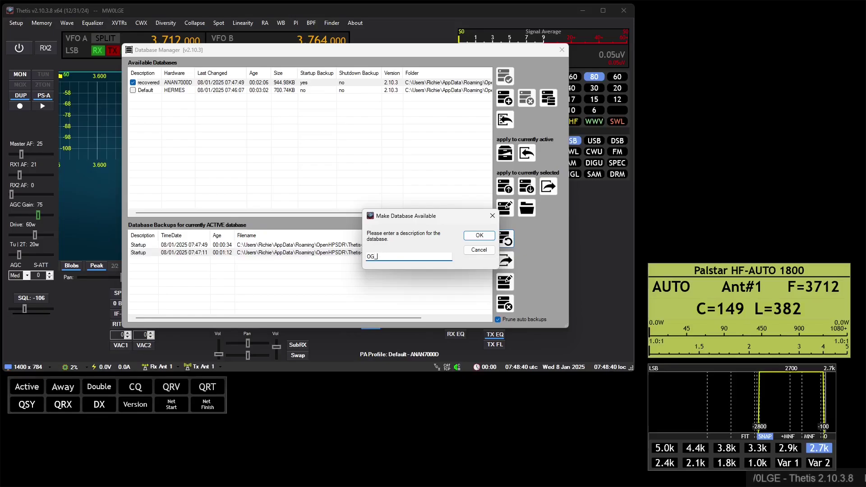
{"action": "key", "text": "Return"}
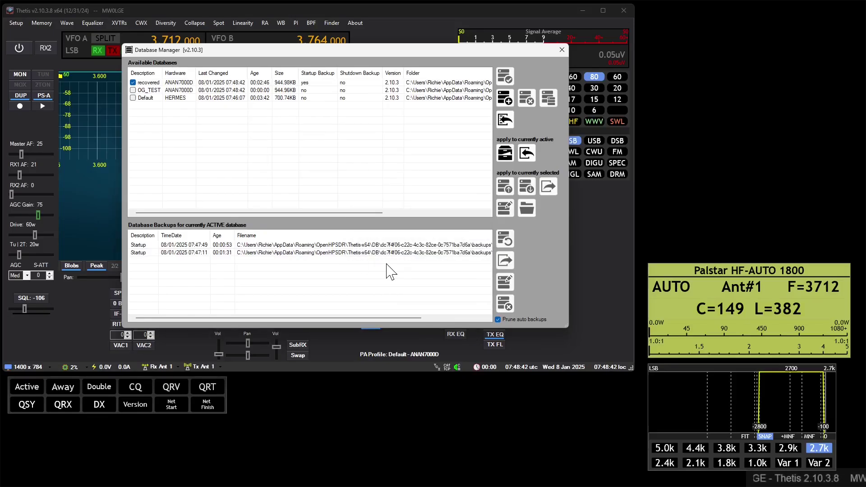
- Remove the OG_TEST database from the available databases, entering the matching description "OG_TEST" to confirm
{"action": "left_click", "coordinate": [155, 90]}
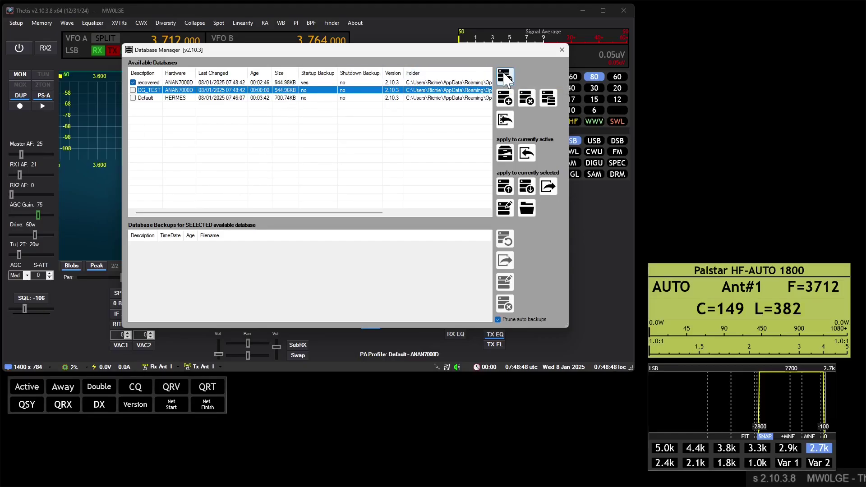
{"action": "left_click", "coordinate": [241, 83]}
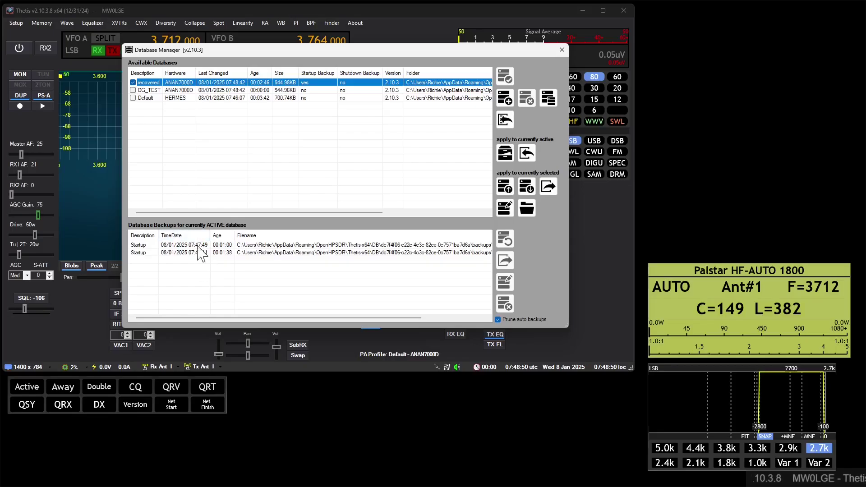
{"action": "left_click", "coordinate": [198, 90]}
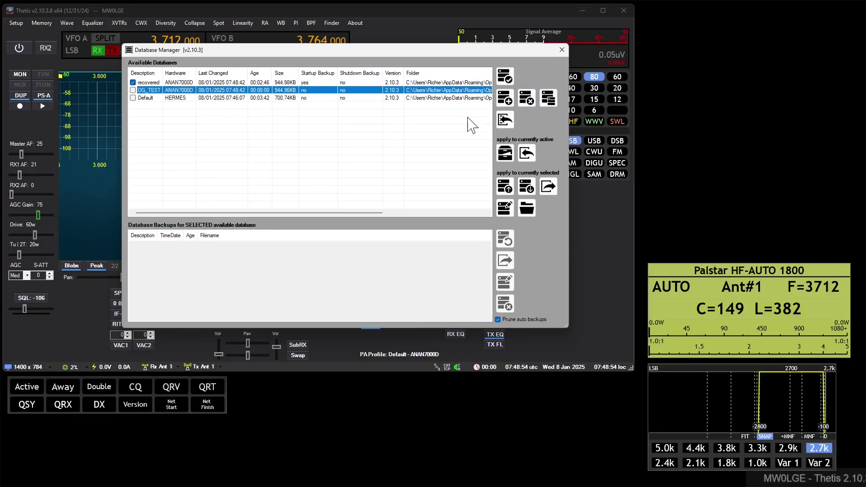
{"action": "left_click", "coordinate": [527, 99]}
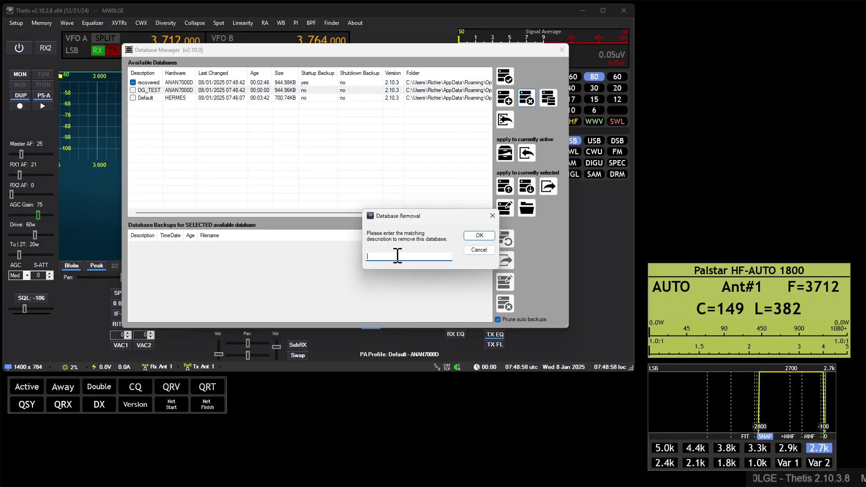
{"action": "type", "text": "OG_TEST"}
{"action": "key", "text": "Return"}
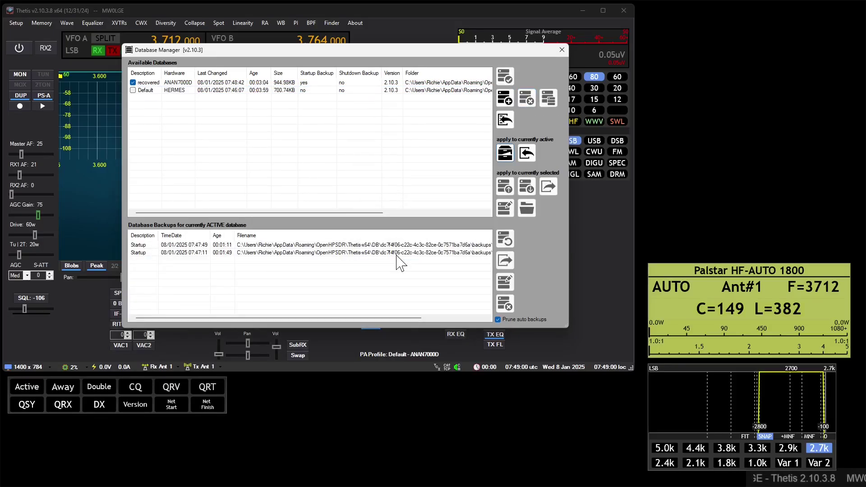